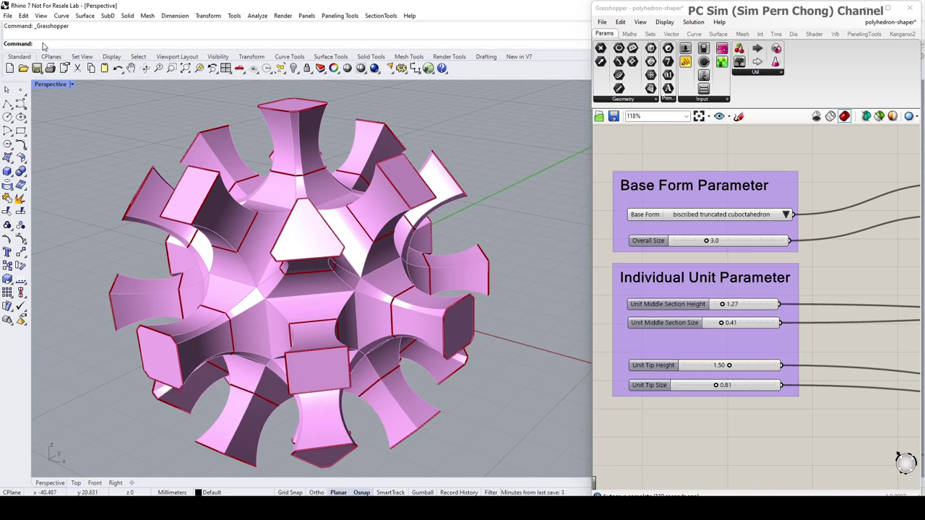
# Enter the PackageManager command in Rhino's command line by typing P and accepting the autocomplete
pyautogui.write('PackageManager')
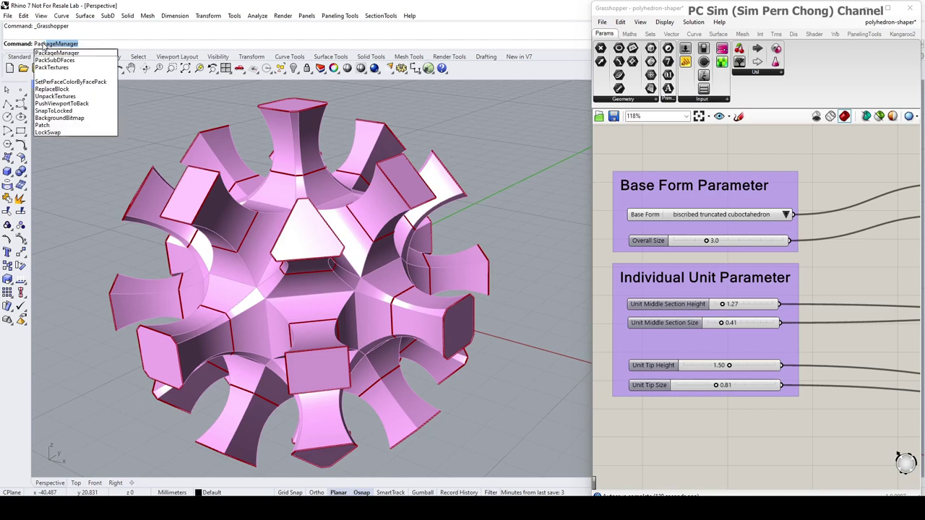
pyautogui.click(87, 46)
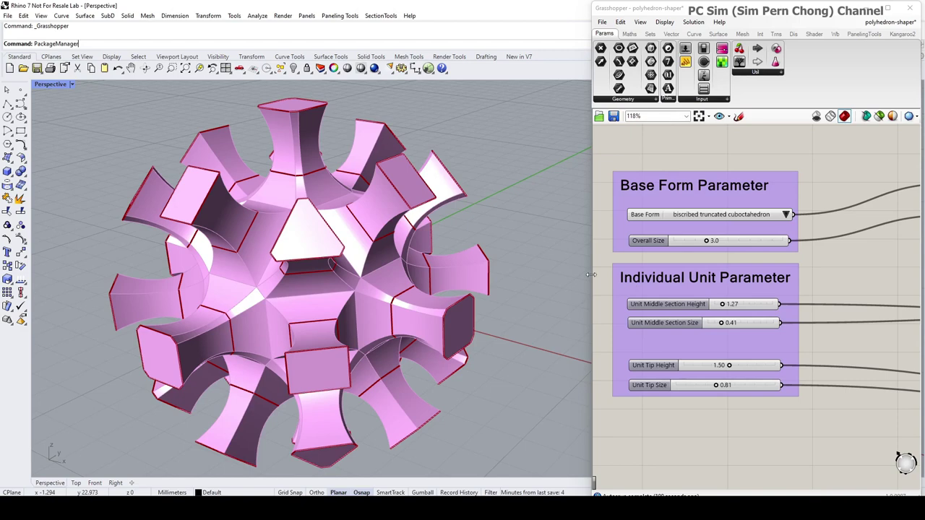
# Orbit the truncated cuboctahedron in Perspective and display the Base Form dropdown choices
pyautogui.moveTo(505, 275)
pyautogui.mouseDown(button='right')
pyautogui.moveTo(455, 246)
pyautogui.moveTo(430, 173)
pyautogui.mouseUp(button='right')
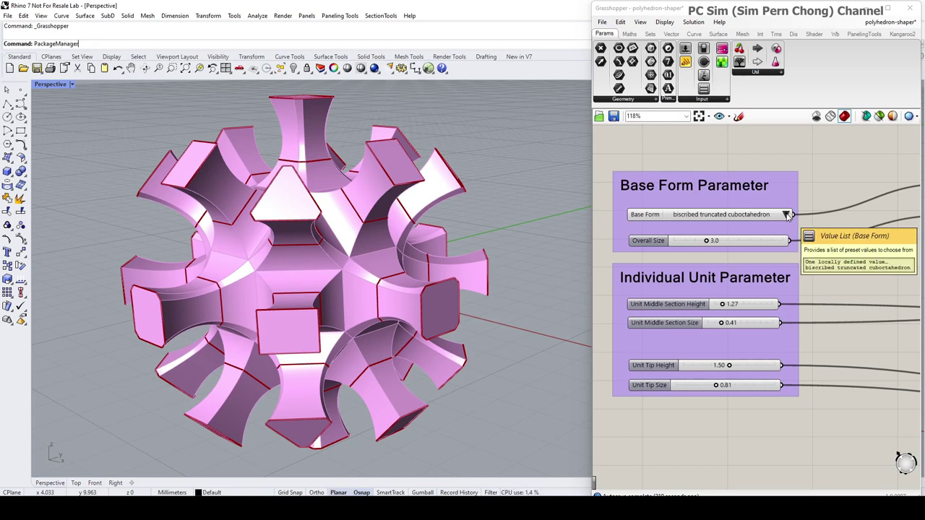
pyautogui.click(787, 215)
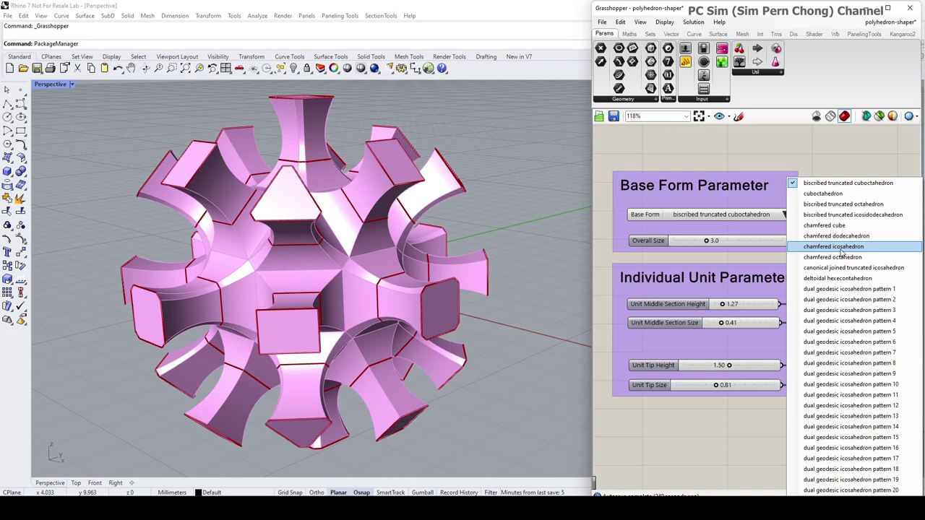
# Pick 'chamfered icosahedron' as the Base Form and drag Overall Size to 2.8
pyautogui.click(840, 250)
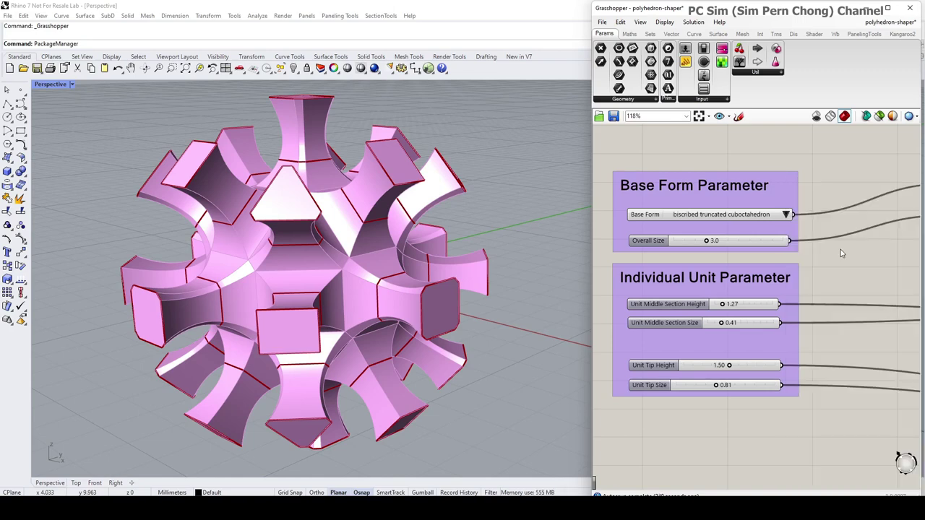
pyautogui.moveTo(561, 223)
pyautogui.mouseDown(button='right')
pyautogui.moveTo(397, 304)
pyautogui.moveTo(435, 235)
pyautogui.moveTo(462, 217)
pyautogui.mouseUp(button='right')
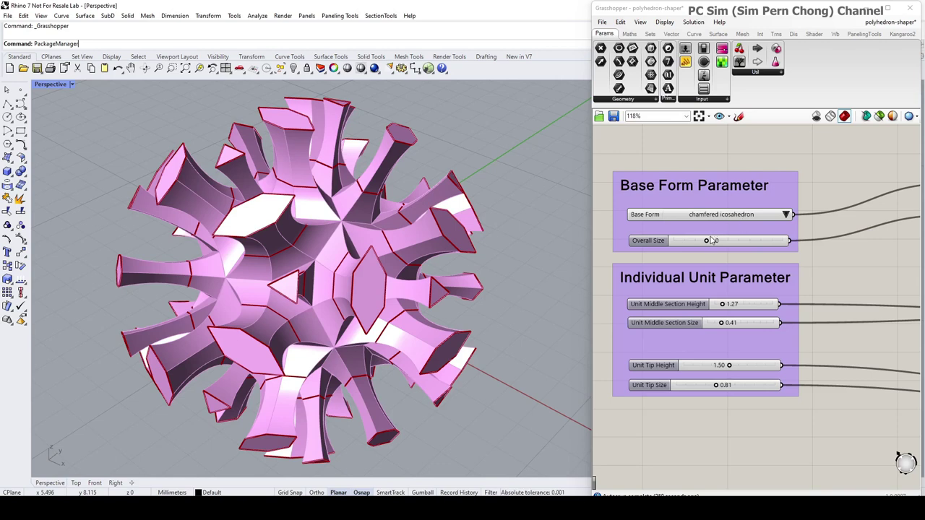
pyautogui.moveTo(706, 241)
pyautogui.mouseDown()
pyautogui.moveTo(732, 243)
pyautogui.moveTo(704, 242)
pyautogui.mouseUp()
pyautogui.moveTo(460, 265)
pyautogui.mouseDown(button='right')
pyautogui.moveTo(508, 165)
pyautogui.moveTo(460, 219)
pyautogui.mouseUp(button='right')
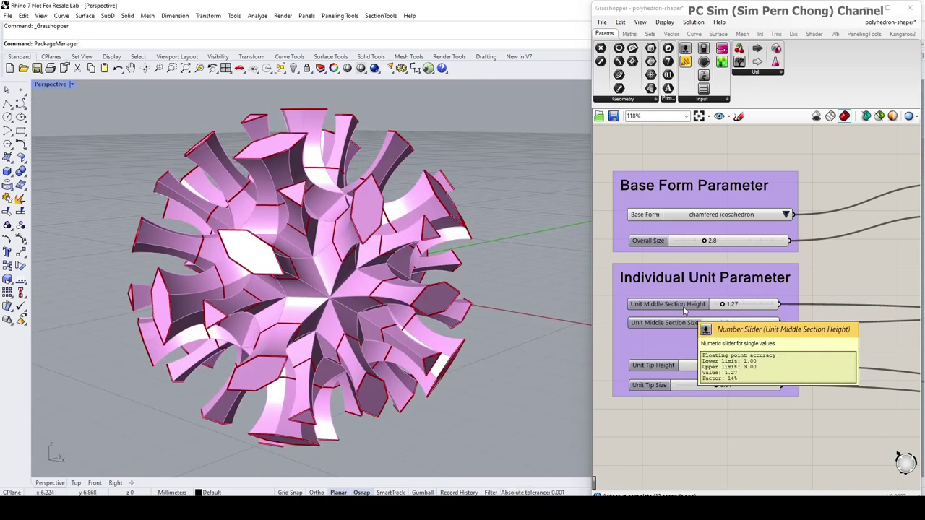
# Set Unit Middle Section Height to 1.65 and Unit Middle Section Size to 0.31
pyautogui.moveTo(433, 209)
pyautogui.mouseDown(button='right')
pyautogui.moveTo(403, 219)
pyautogui.moveTo(424, 206)
pyautogui.mouseUp(button='right')
pyautogui.scroll(3, 415, 208)
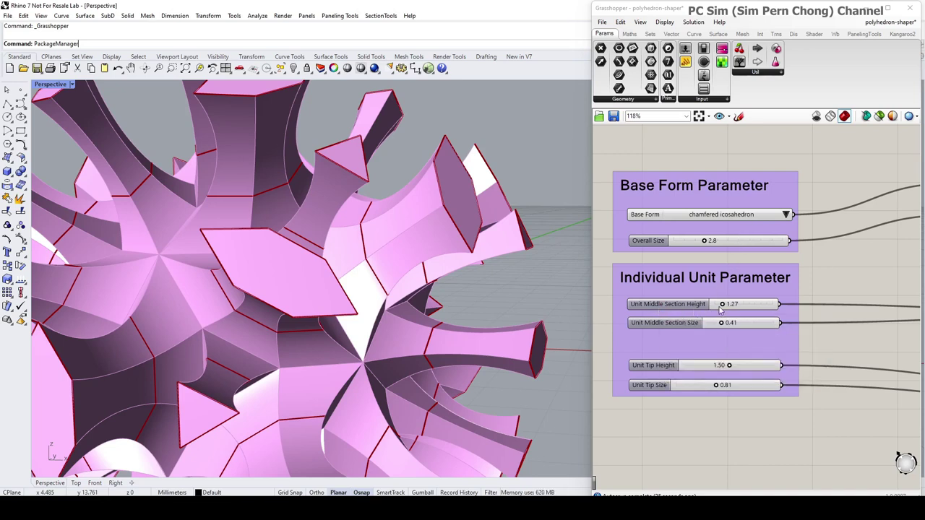
pyautogui.moveTo(723, 306); pyautogui.dragTo(734, 306)
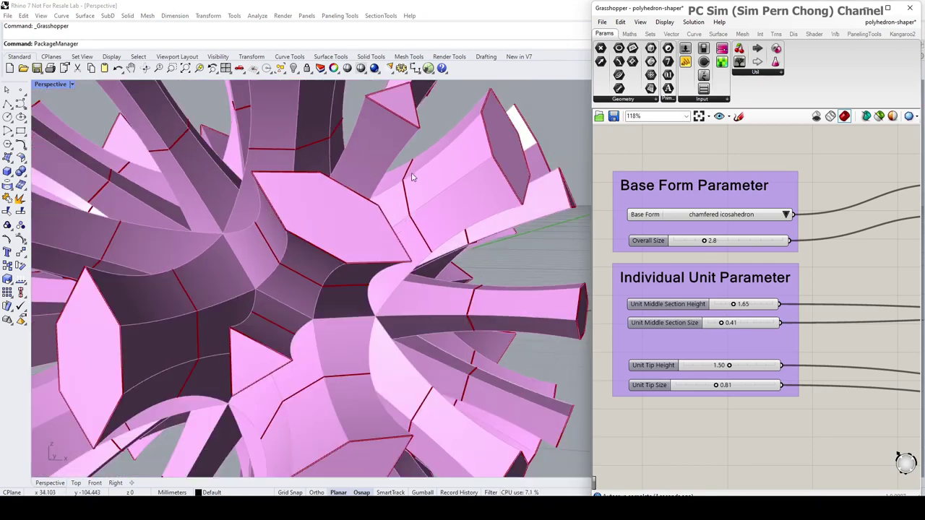
pyautogui.scroll(-3, 415, 175)
pyautogui.moveTo(413, 179)
pyautogui.mouseDown(button='right')
pyautogui.moveTo(399, 190)
pyautogui.moveTo(389, 227)
pyautogui.mouseUp(button='right')
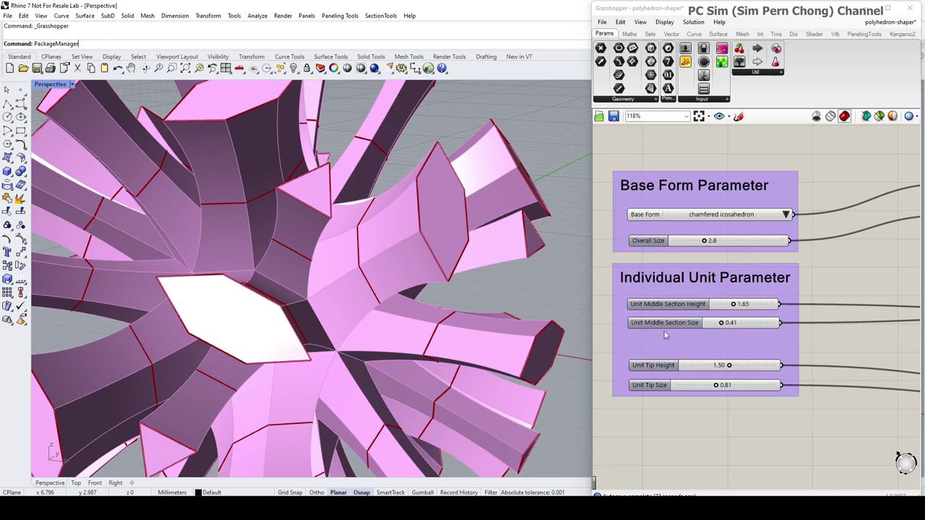
pyautogui.moveTo(721, 323)
pyautogui.mouseDown()
pyautogui.moveTo(735, 323)
pyautogui.moveTo(719, 323)
pyautogui.mouseUp()
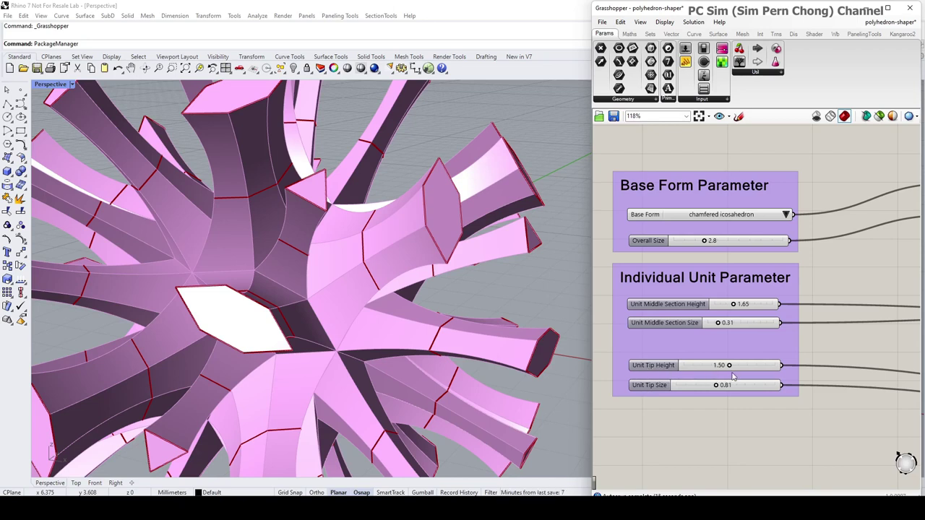
# Set Unit Tip Height to 1.98 and Unit Tip Size to 0.21, then show the Base Form choices
pyautogui.moveTo(728, 366); pyautogui.dragTo(743, 365)
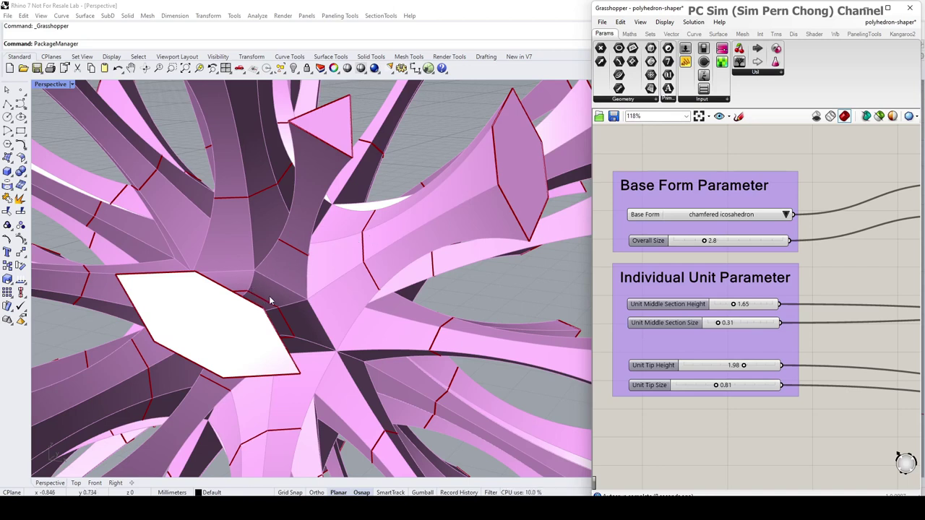
pyautogui.moveTo(716, 386); pyautogui.dragTo(694, 388)
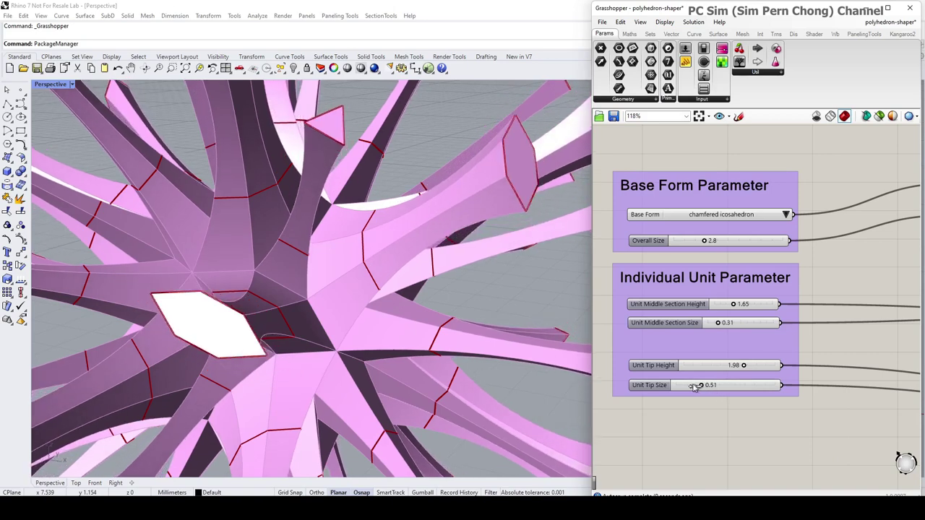
pyautogui.moveTo(694, 388); pyautogui.dragTo(687, 385)
pyautogui.scroll(-3, 455, 262)
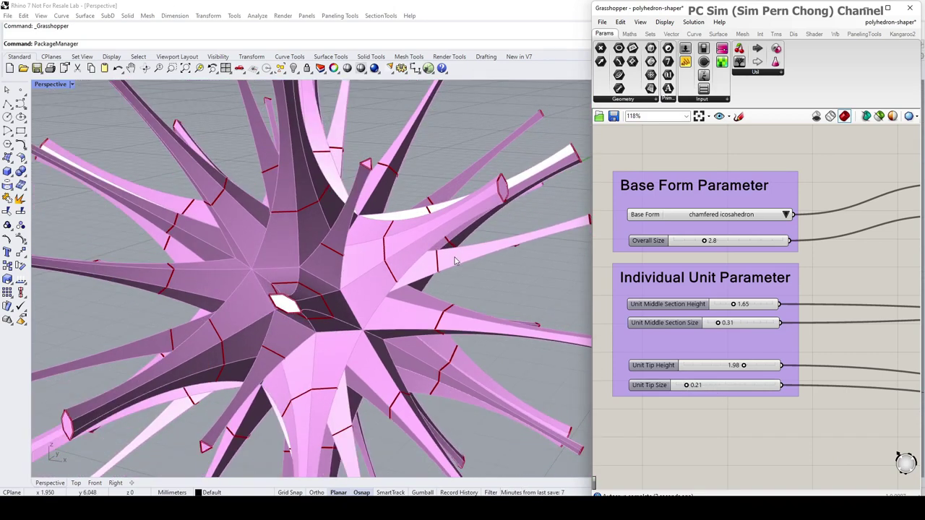
pyautogui.scroll(-2, 455, 262)
pyautogui.moveTo(455, 261); pyautogui.dragTo(520, 253, button='right')
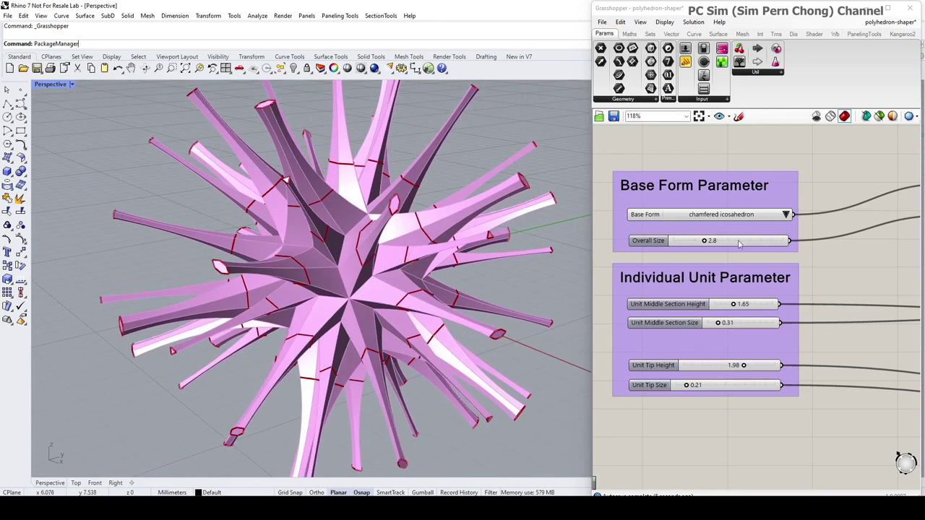
pyautogui.click(786, 215)
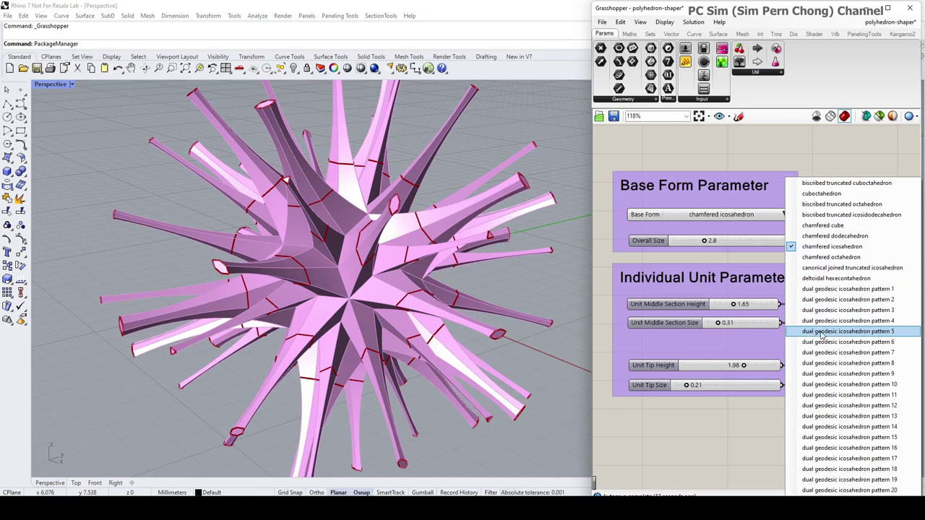
# Switch Base Form to 'dual geodesic icosahedron pattern 5', inspect the spiky sphere, and reshow the Base Form list
pyautogui.click(836, 334)
pyautogui.moveTo(468, 233)
pyautogui.mouseDown(button='right')
pyautogui.moveTo(464, 226)
pyautogui.moveTo(436, 251)
pyautogui.mouseUp(button='right')
pyautogui.scroll(-3, 456, 216)
pyautogui.scroll(3, 435, 250)
pyautogui.moveTo(436, 251)
pyautogui.mouseDown(button='right')
pyautogui.moveTo(386, 251)
pyautogui.moveTo(371, 229)
pyautogui.mouseUp(button='right')
pyautogui.scroll(-3, 379, 239)
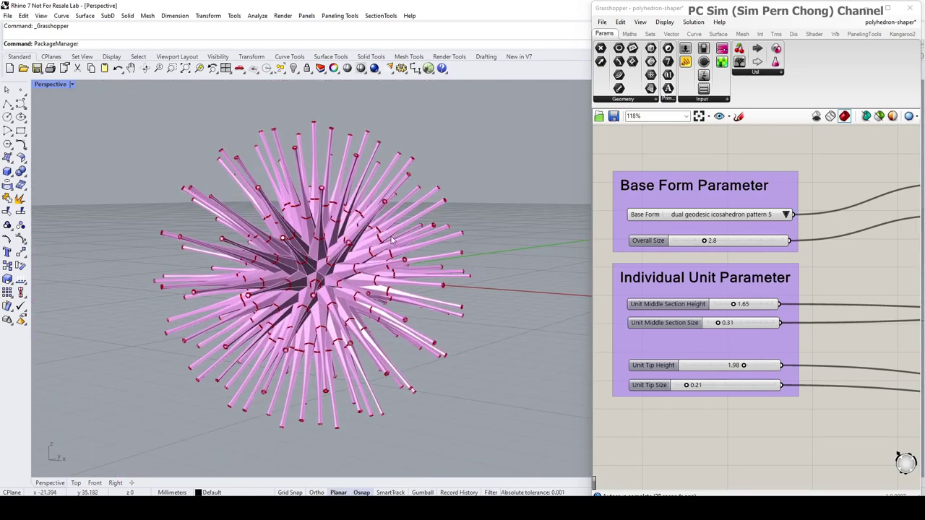
pyautogui.scroll(1, 390, 241)
pyautogui.scroll(1, 390, 241)
pyautogui.scroll(1, 397, 250)
pyautogui.scroll(1, 409, 261)
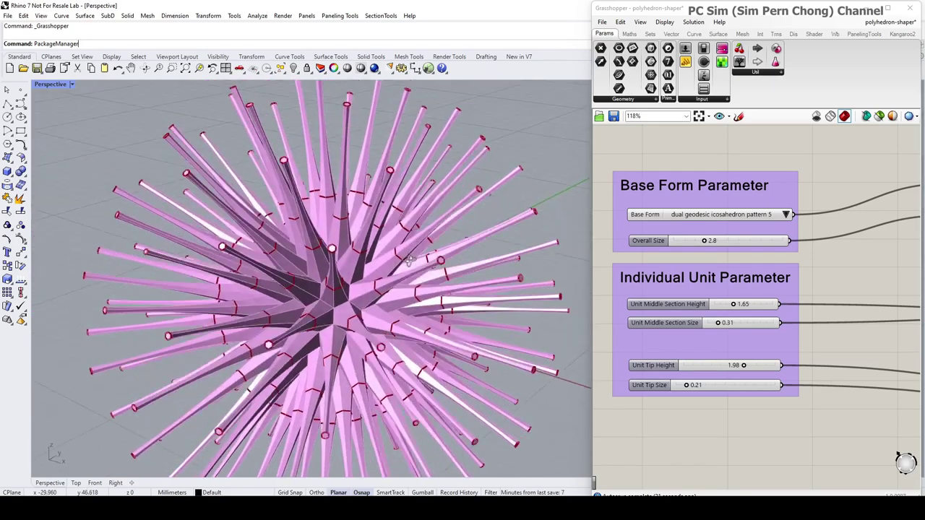
pyautogui.moveTo(409, 262); pyautogui.dragTo(426, 261, button='right')
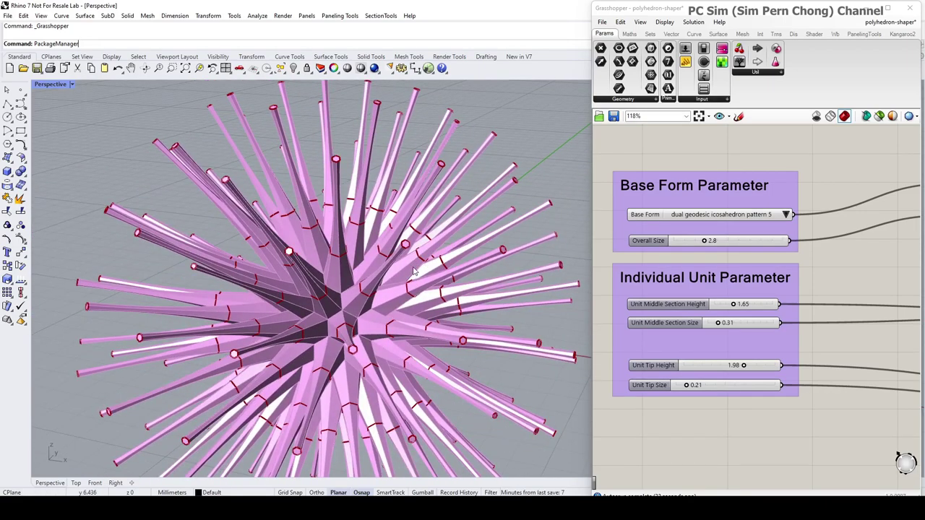
pyautogui.scroll(1, 415, 271)
pyautogui.scroll(1, 448, 250)
pyautogui.scroll(1, 455, 217)
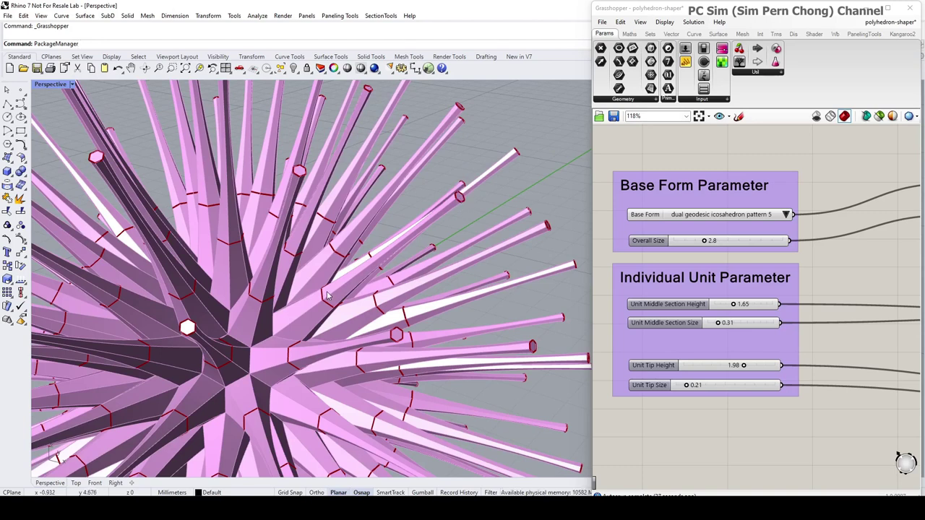
pyautogui.click(787, 216)
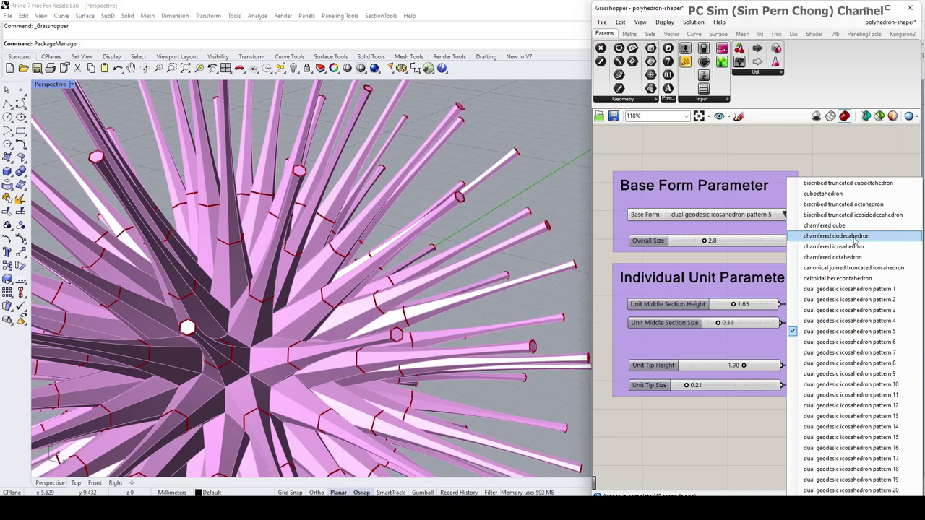
# Switch Base Form to 'chamfered dodecahedron' and lower Unit Tip Height to 0.72
pyautogui.click(855, 239)
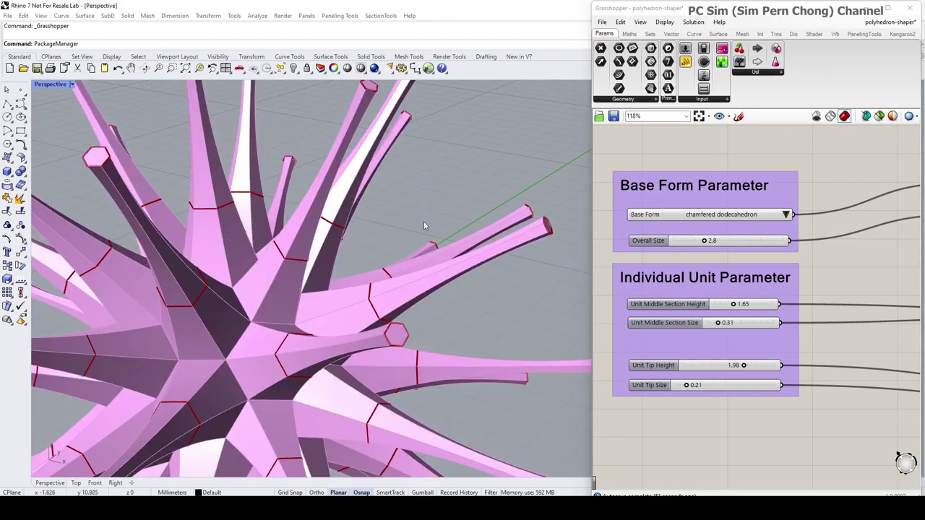
pyautogui.moveTo(403, 183); pyautogui.dragTo(342, 178, button='right')
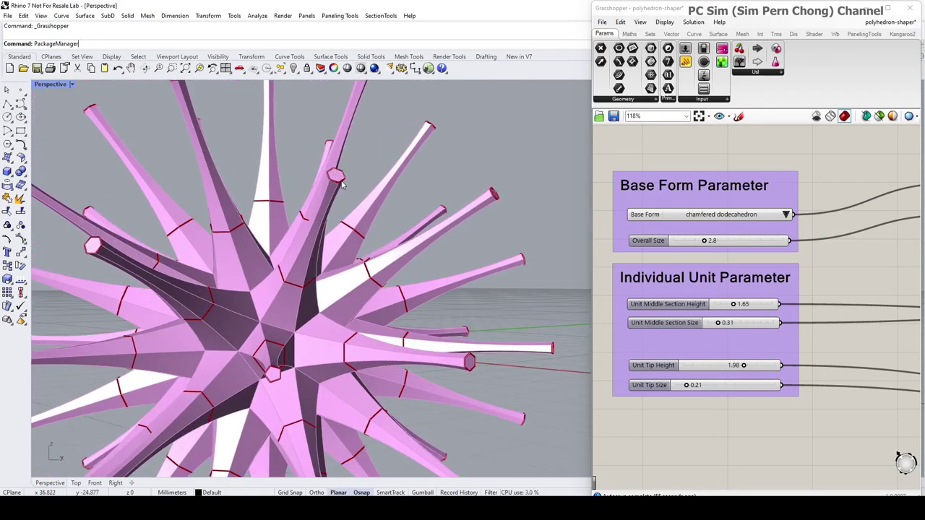
pyautogui.moveTo(744, 365); pyautogui.dragTo(705, 368)
pyautogui.moveTo(405, 311)
pyautogui.mouseDown(button='right')
pyautogui.moveTo(336, 297)
pyautogui.moveTo(353, 252)
pyautogui.mouseUp(button='right')
# Lower Unit Middle Section Height to 1.17 on the cup-shaped units
pyautogui.scroll(3, 336, 297)
pyautogui.scroll(2, 340, 326)
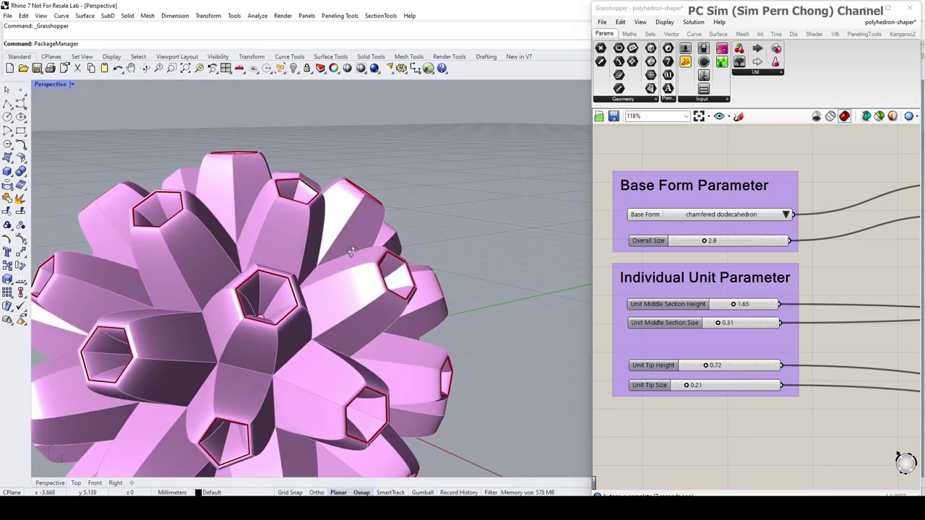
pyautogui.scroll(2, 312, 298)
pyautogui.moveTo(311, 294)
pyautogui.mouseDown(button='right')
pyautogui.moveTo(331, 306)
pyautogui.moveTo(387, 283)
pyautogui.mouseUp(button='right')
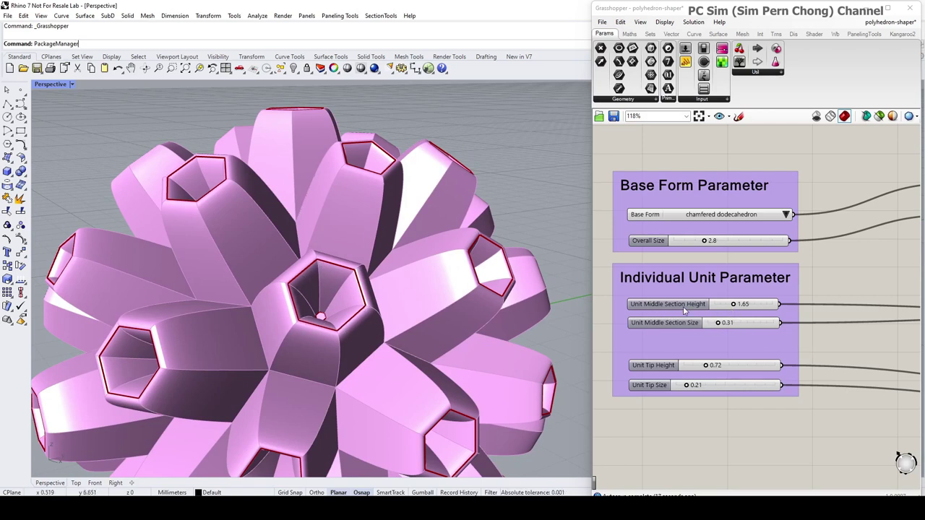
pyautogui.moveTo(734, 304); pyautogui.dragTo(720, 307)
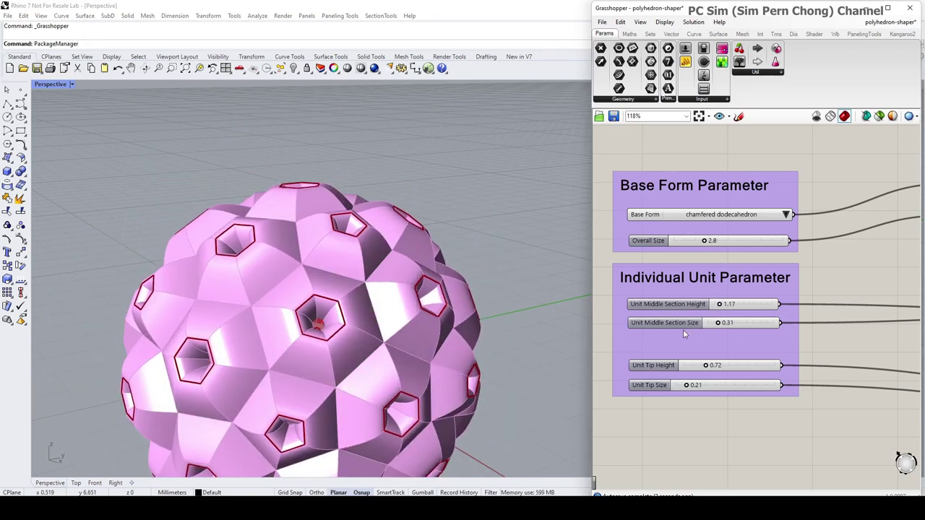
# Widen Unit Middle Section Size to 0.74 and raise Unit Tip Height to 0.86
pyautogui.scroll(2, 721, 331)
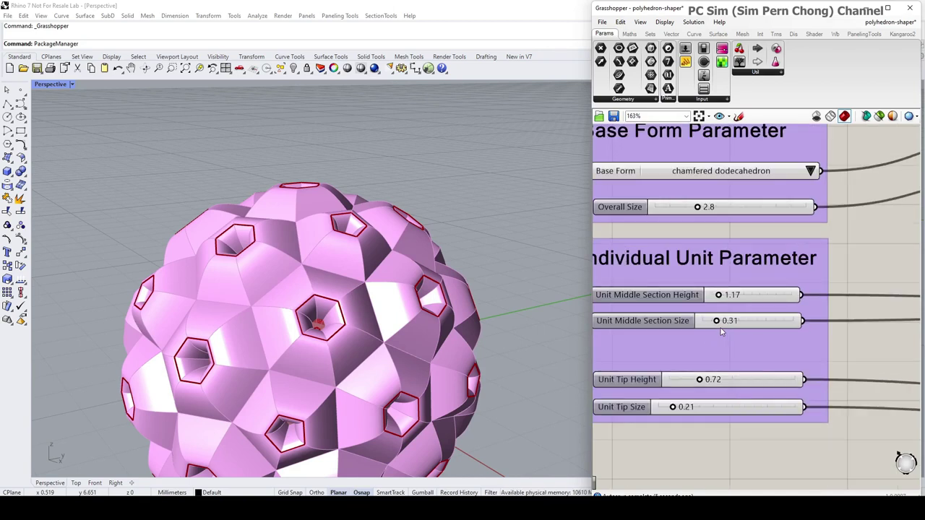
pyautogui.moveTo(717, 321)
pyautogui.mouseDown()
pyautogui.moveTo(737, 322)
pyautogui.moveTo(725, 297)
pyautogui.mouseUp()
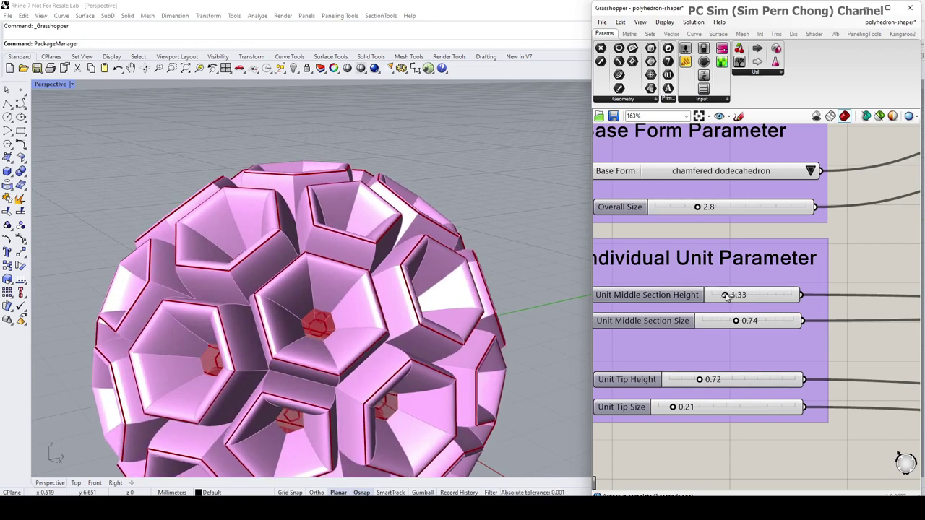
pyautogui.moveTo(700, 379); pyautogui.dragTo(708, 379)
pyautogui.moveTo(366, 223)
pyautogui.mouseDown(button='right')
pyautogui.moveTo(405, 143)
pyautogui.moveTo(320, 249)
pyautogui.moveTo(392, 411)
pyautogui.moveTo(372, 392)
pyautogui.moveTo(373, 322)
pyautogui.moveTo(360, 338)
pyautogui.mouseUp(button='right')
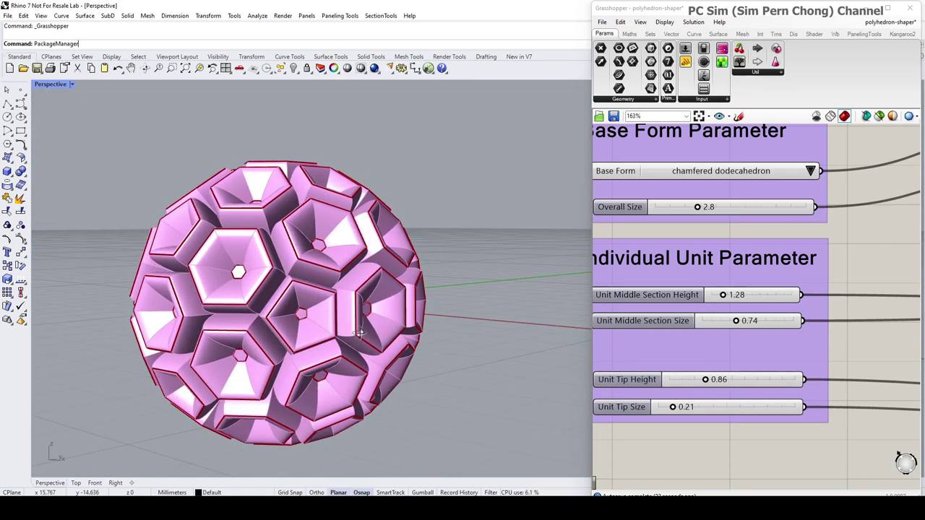